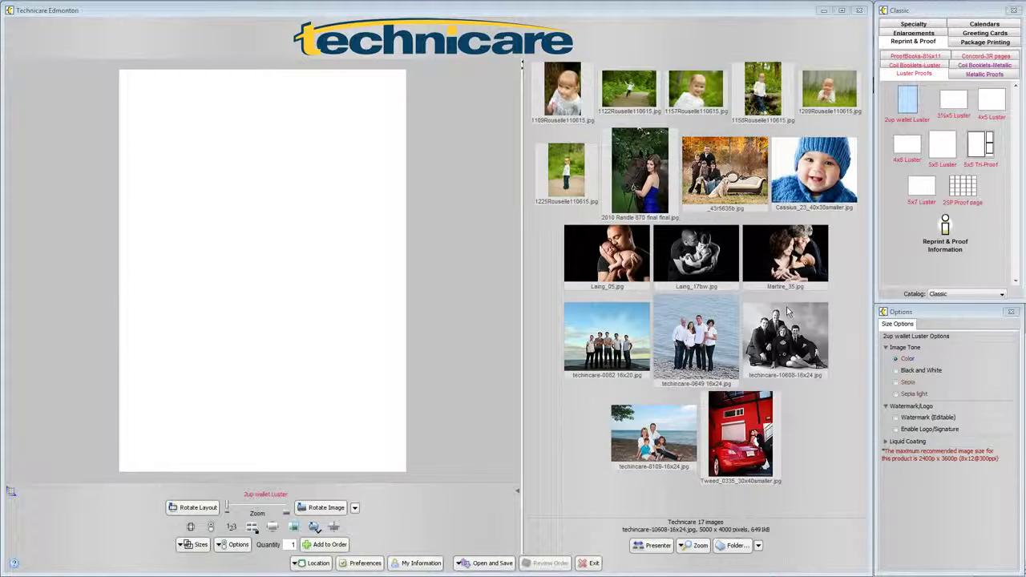
# - Switch the catalog to Canvas -Traditional Photo and review its canvas program information
pyautogui.click(959, 294)
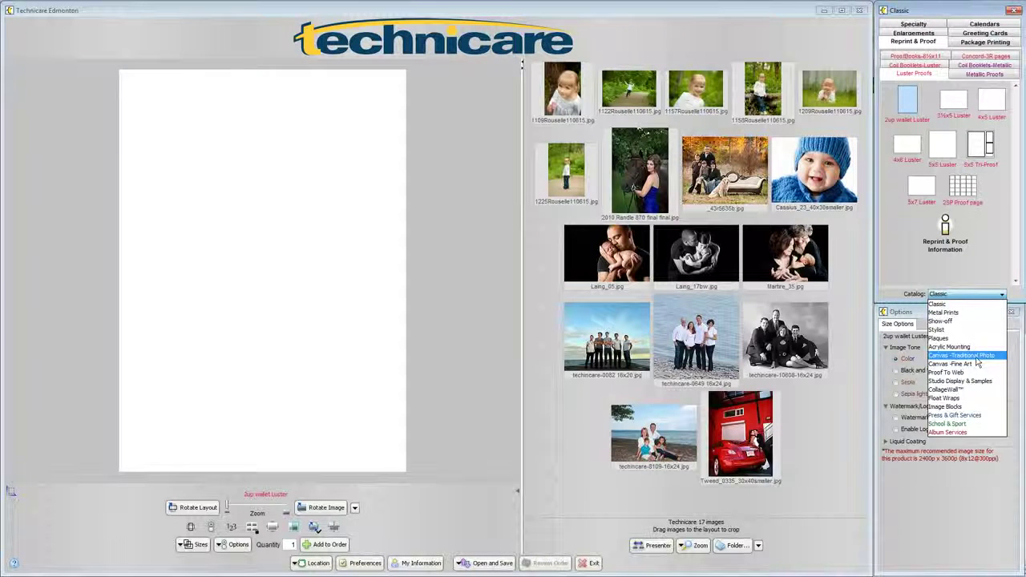
pyautogui.click(976, 357)
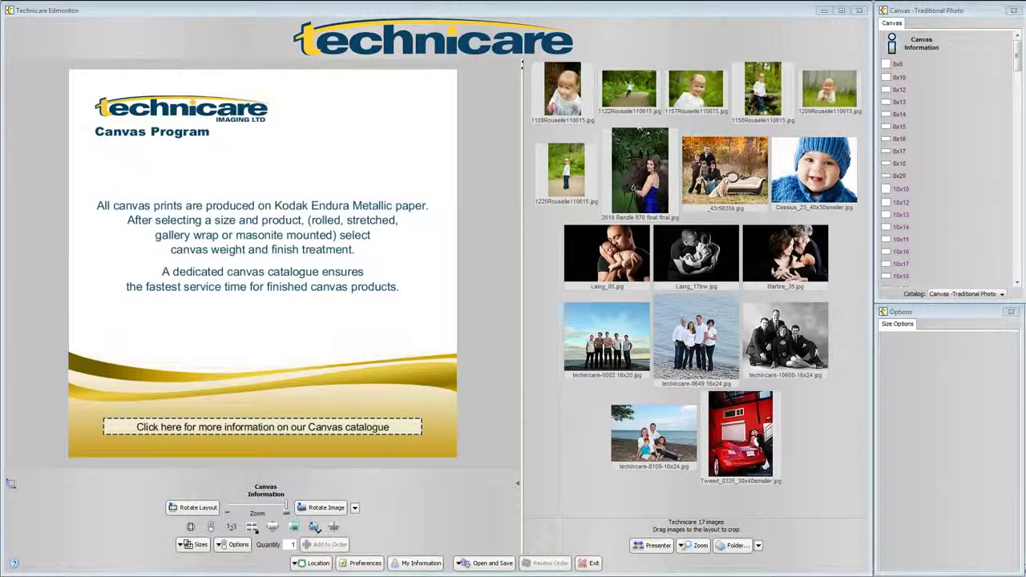
pyautogui.scroll(-8, 749, 301)
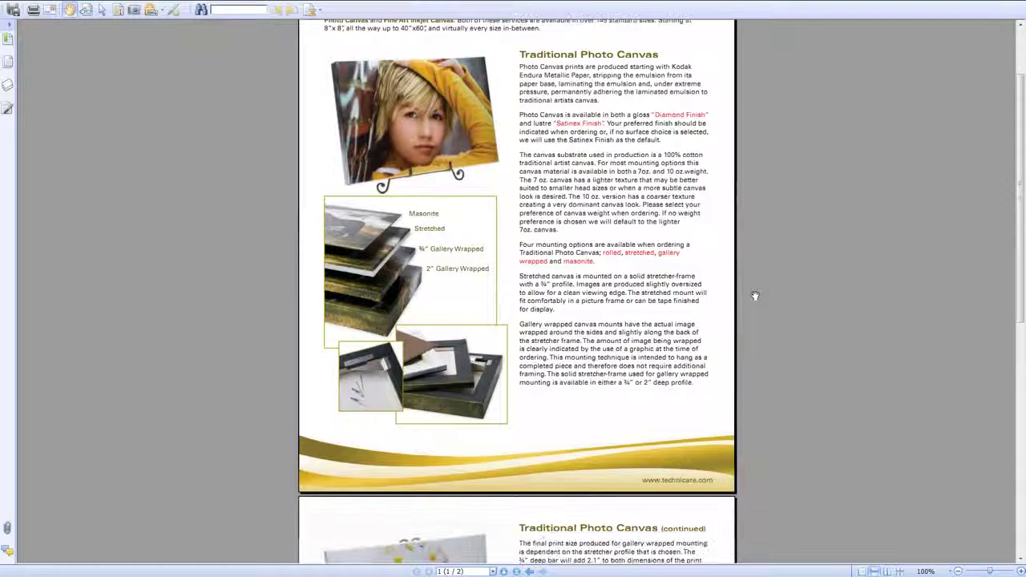
pyautogui.scroll(-2, 754, 295)
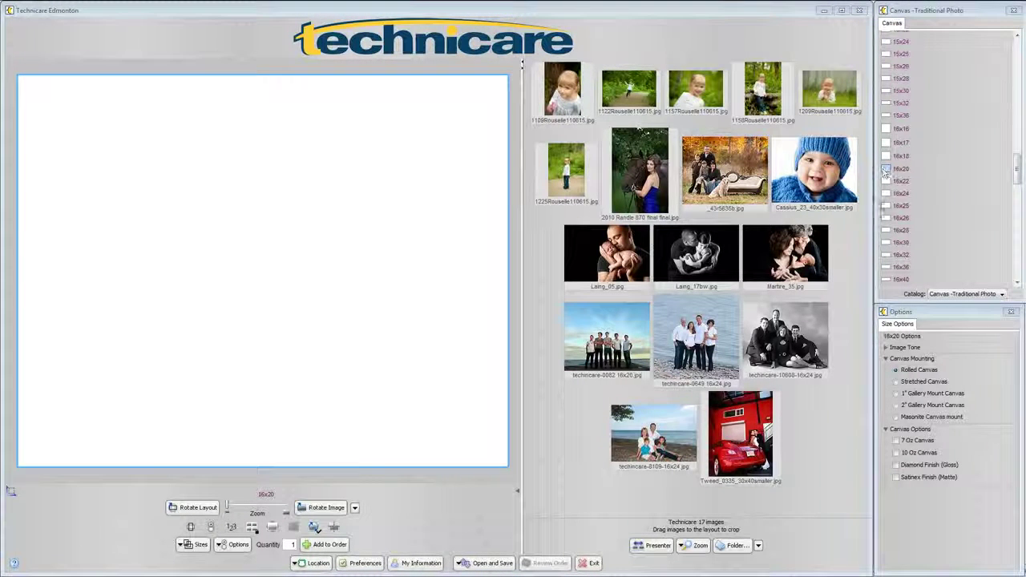
pyautogui.click(937, 317)
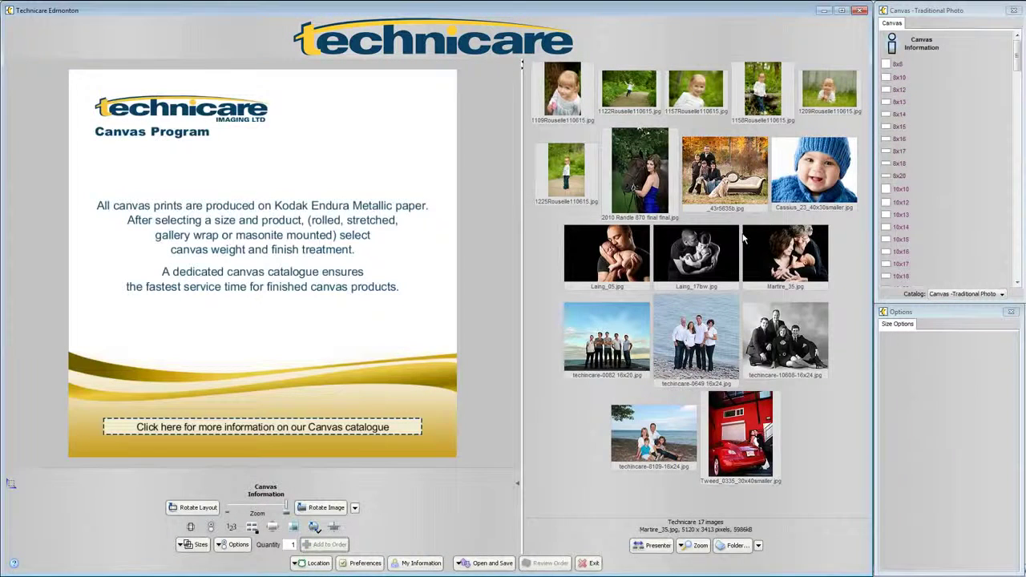
pyautogui.click(984, 137)
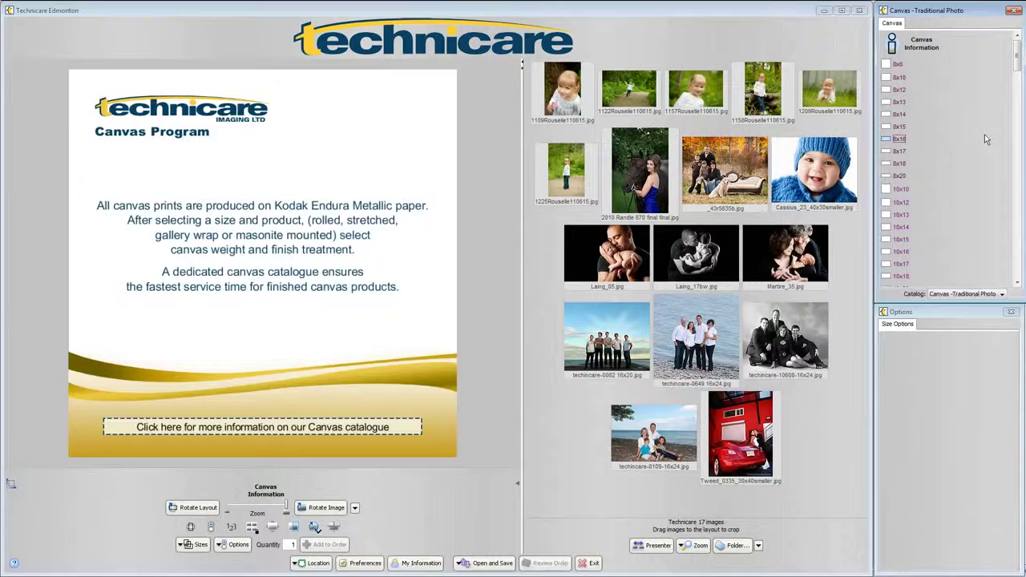
pyautogui.click(929, 48)
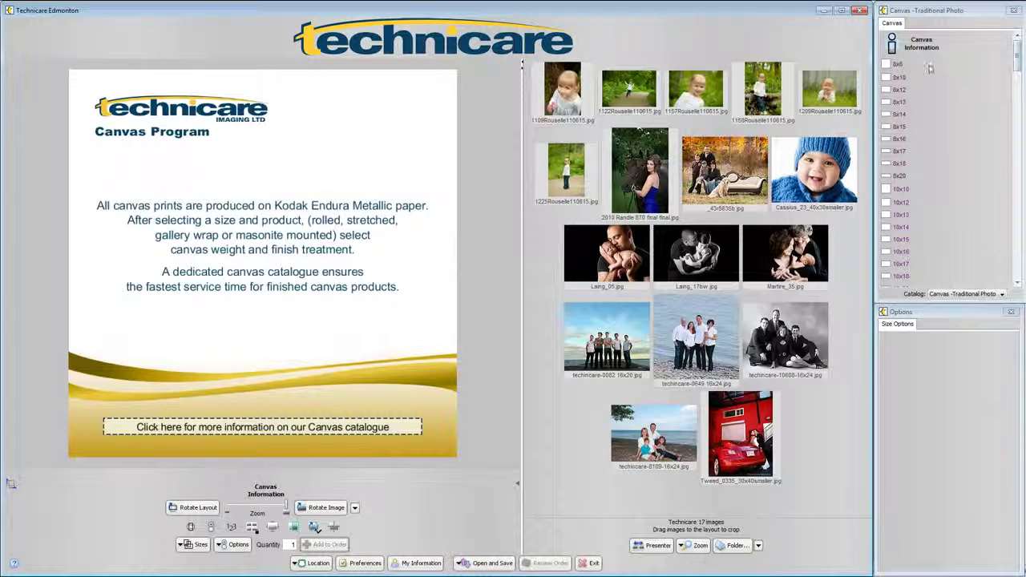
# - Try the 8x8 and 40x60 canvas sizes in the layout
pyautogui.click(898, 66)
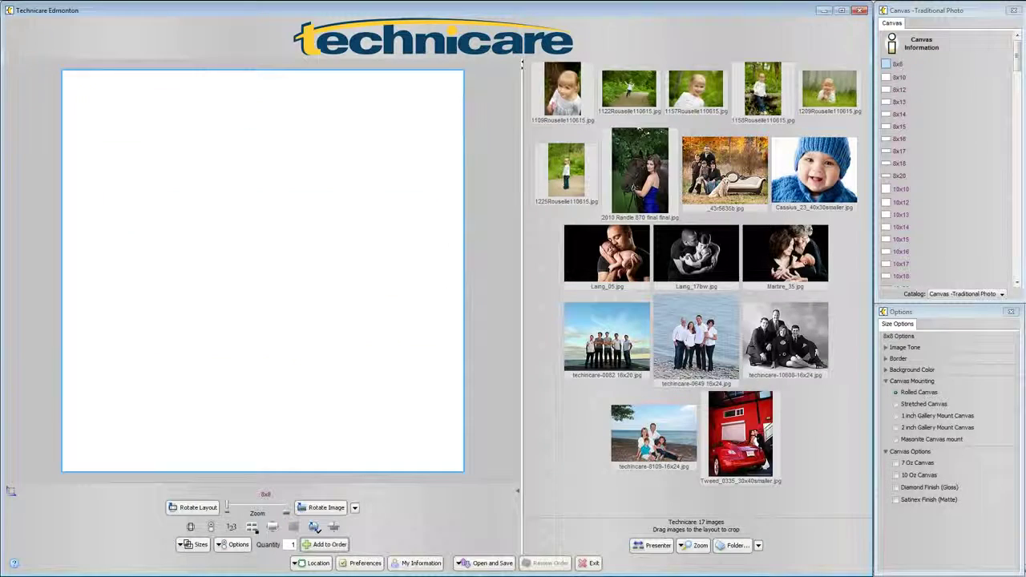
pyautogui.moveTo(1018, 57); pyautogui.dragTo(1017, 265)
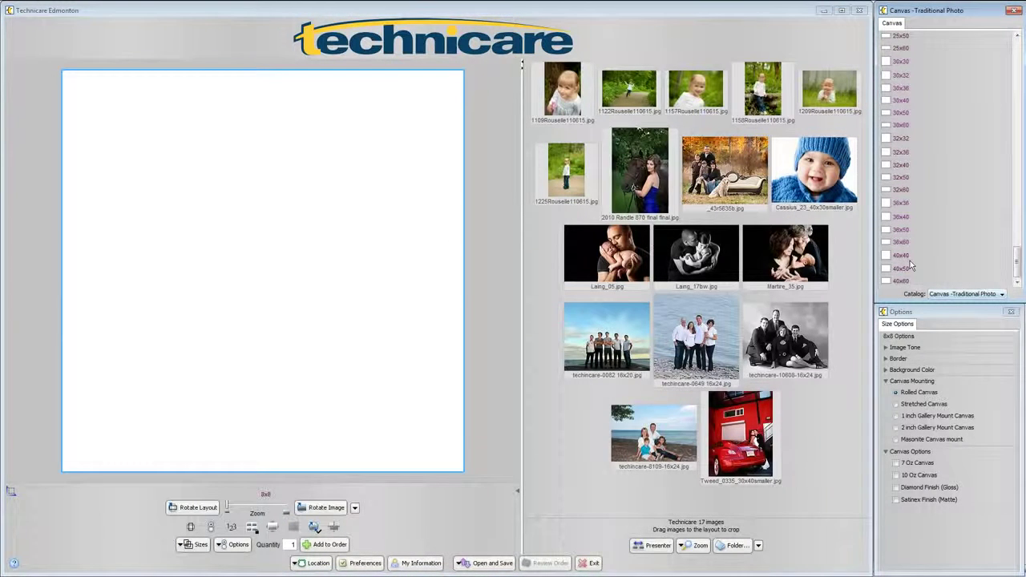
pyautogui.click(902, 281)
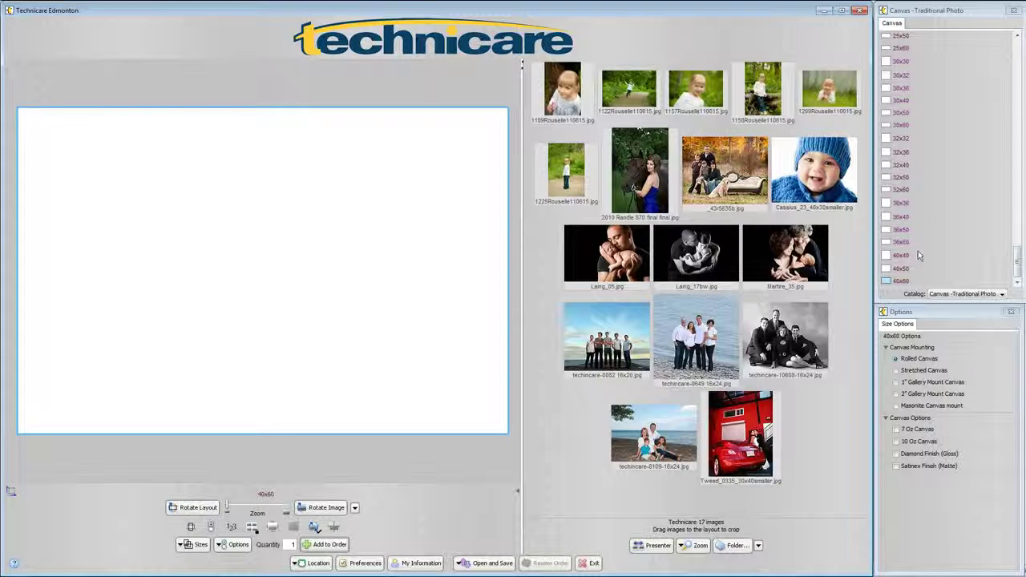
# - Select the 16x20 canvas size and place the photo of the baby in the blue hat in the layout
pyautogui.moveTo(1017, 263); pyautogui.dragTo(1017, 168)
pyautogui.click(891, 169)
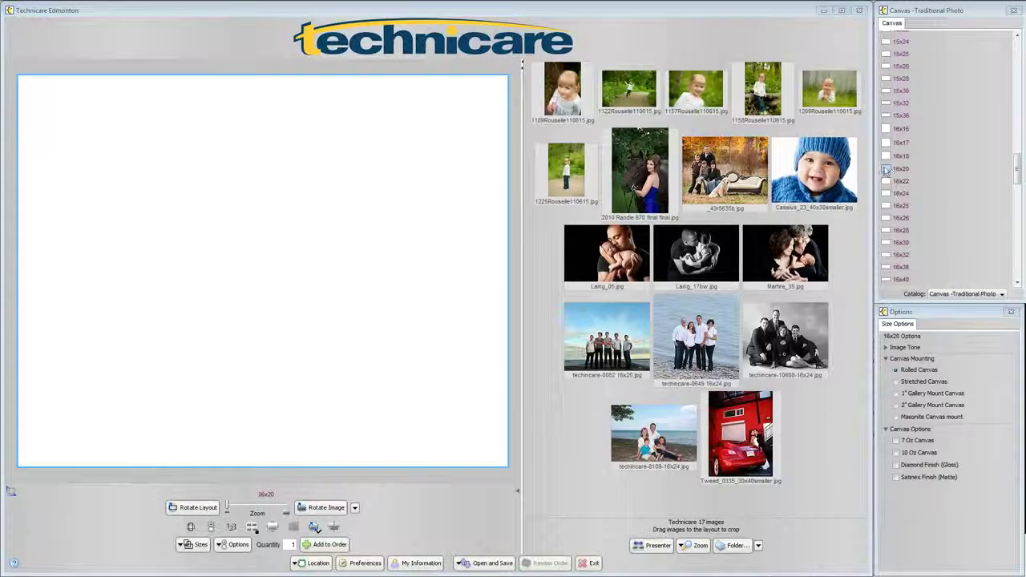
pyautogui.moveTo(812, 168); pyautogui.dragTo(311, 238)
pyautogui.scroll(2, 126, 251)
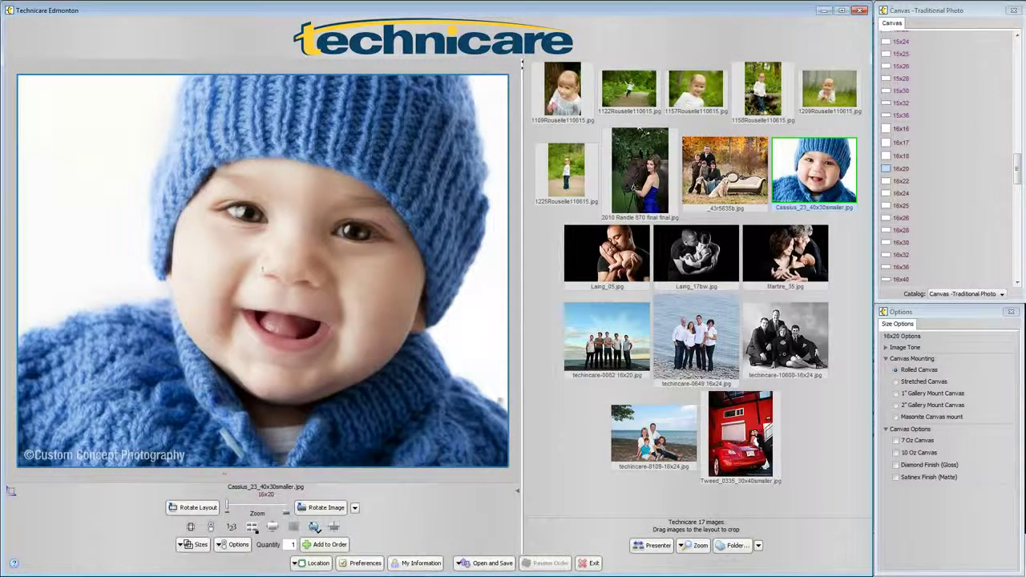
# - Preview the placed photo in Black and White and Sepia light, and set the image tone back to Color
pyautogui.click(894, 350)
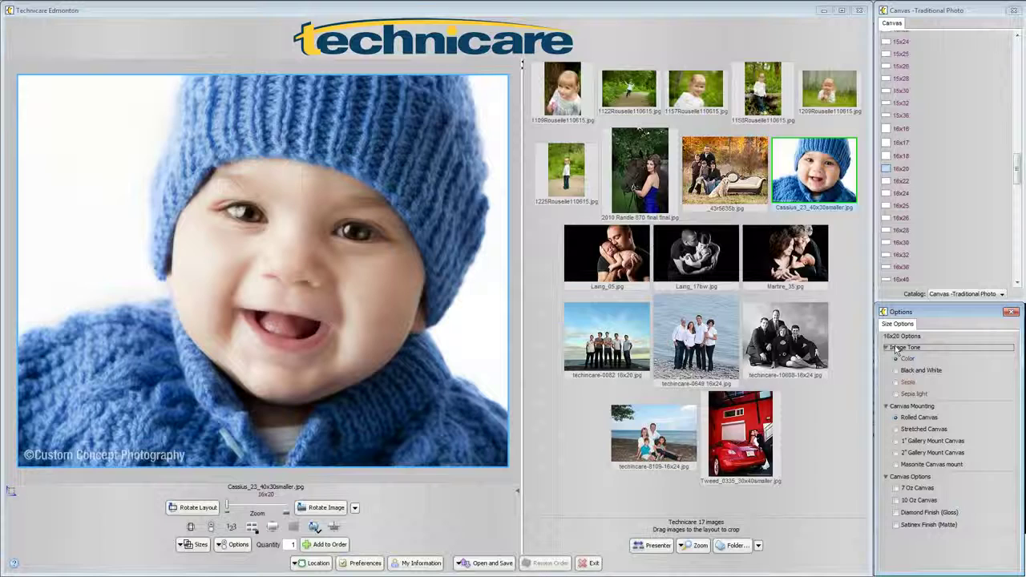
pyautogui.click(908, 372)
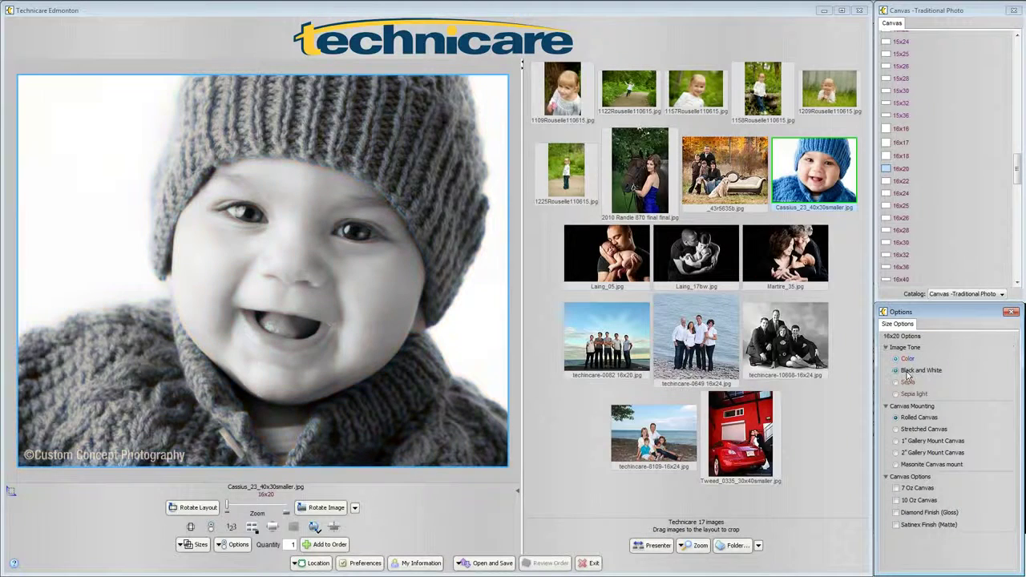
pyautogui.click(906, 382)
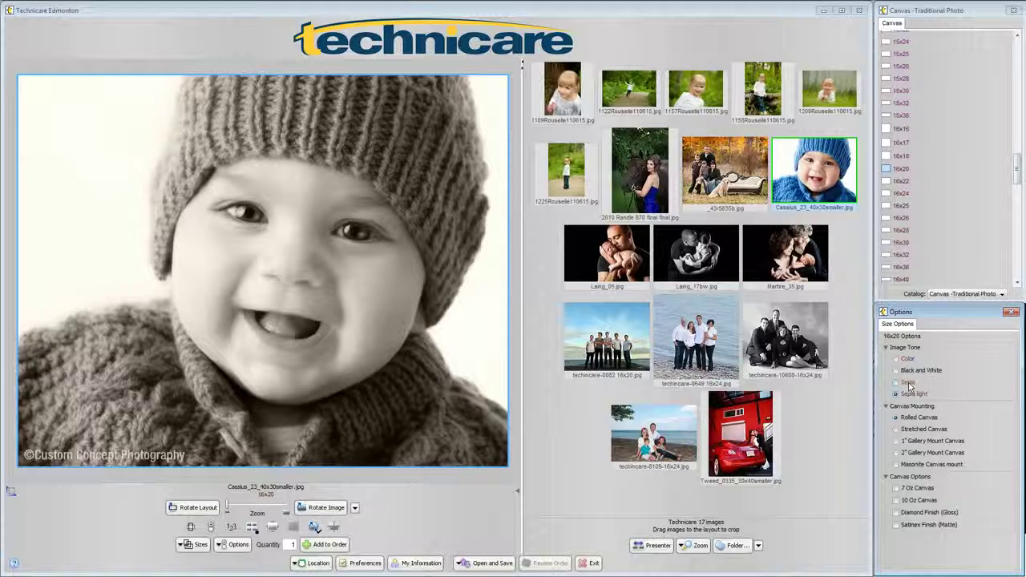
pyautogui.click(908, 359)
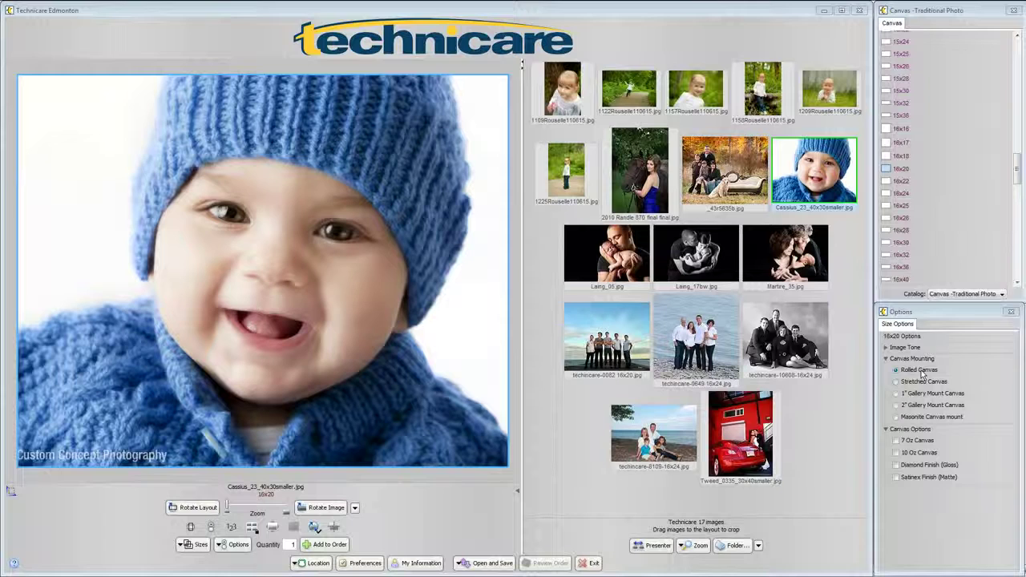
# - Try the Rolled, Stretched, 1" Gallery, 2" Gallery and Masonite canvas mountings on the 16x20 print
pyautogui.click(919, 370)
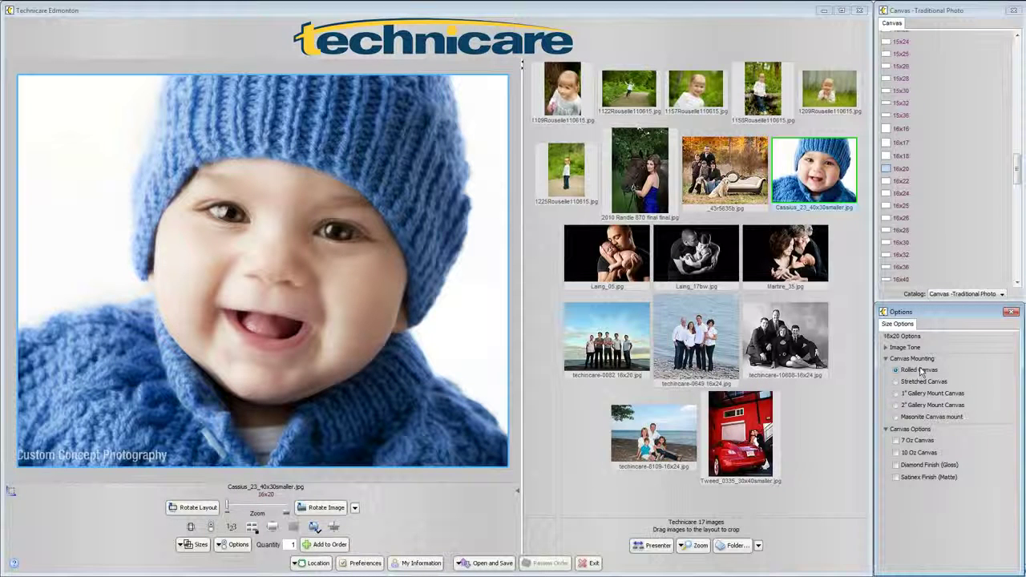
pyautogui.click(924, 382)
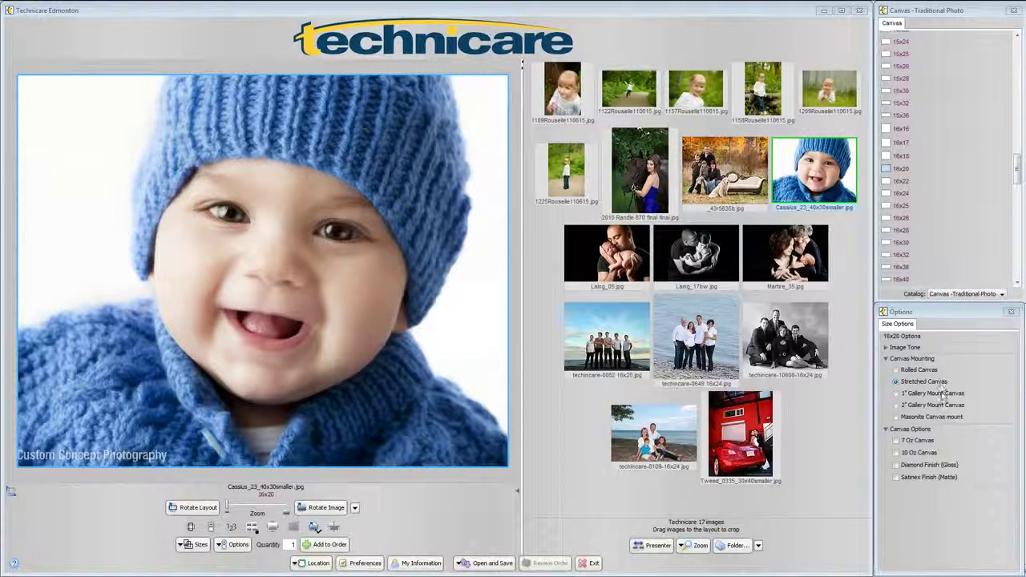
pyautogui.click(943, 395)
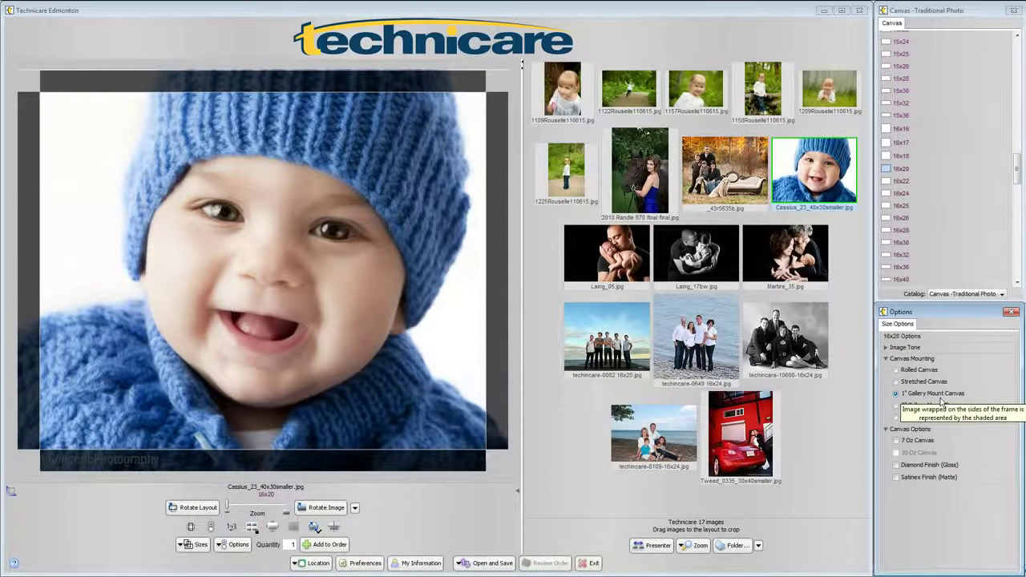
pyautogui.click(940, 406)
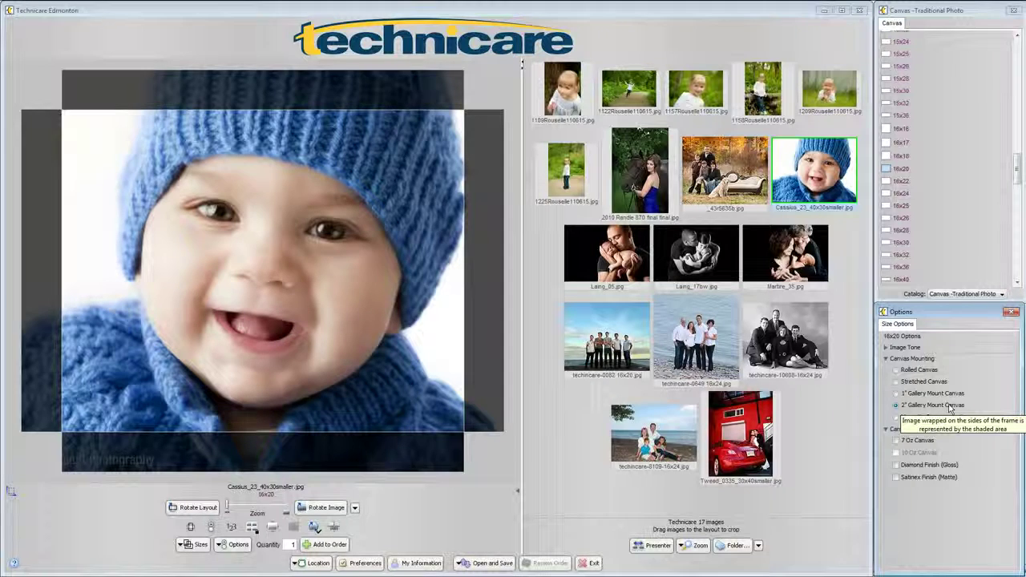
pyautogui.click(906, 417)
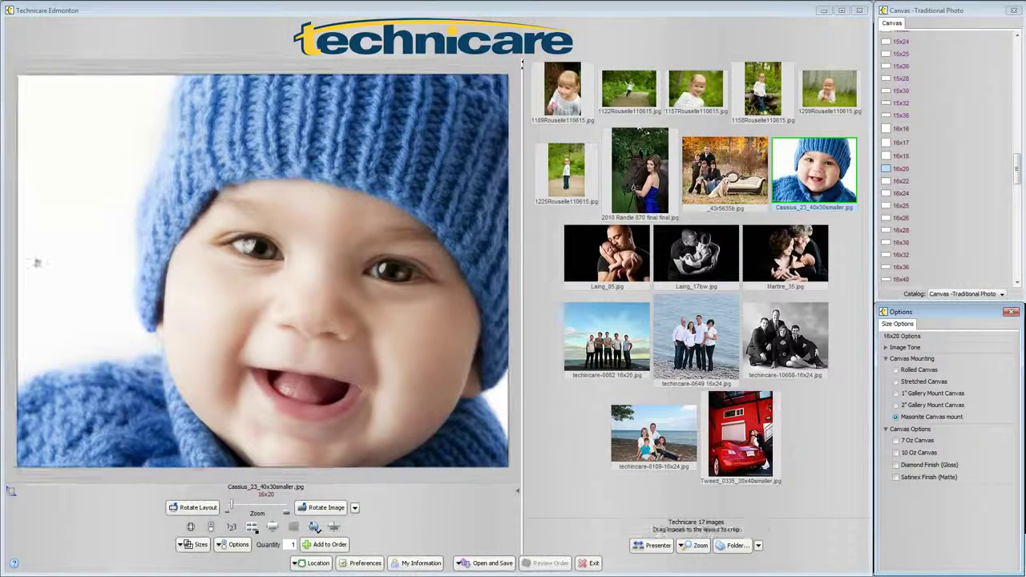
# - Crop the baby photo tighter within the layout and set its mounting to Stretched Canvas
pyautogui.scroll(3, 169, 229)
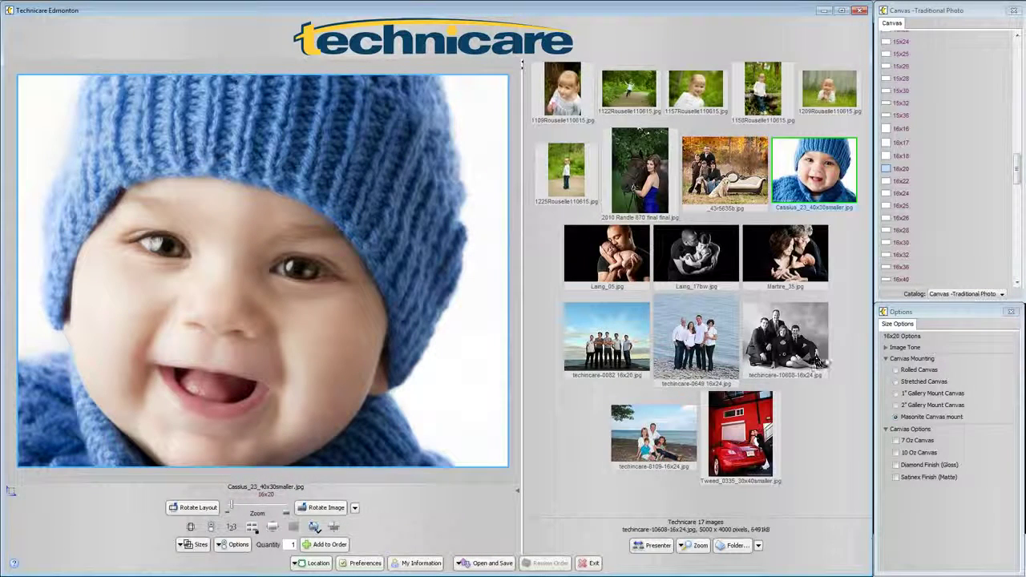
pyautogui.click(899, 383)
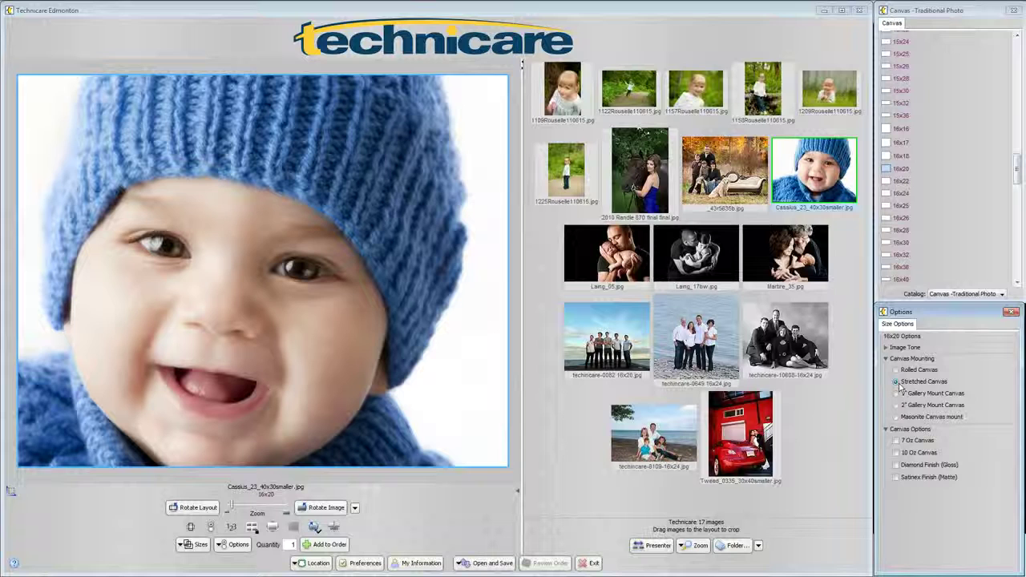
pyautogui.click(896, 385)
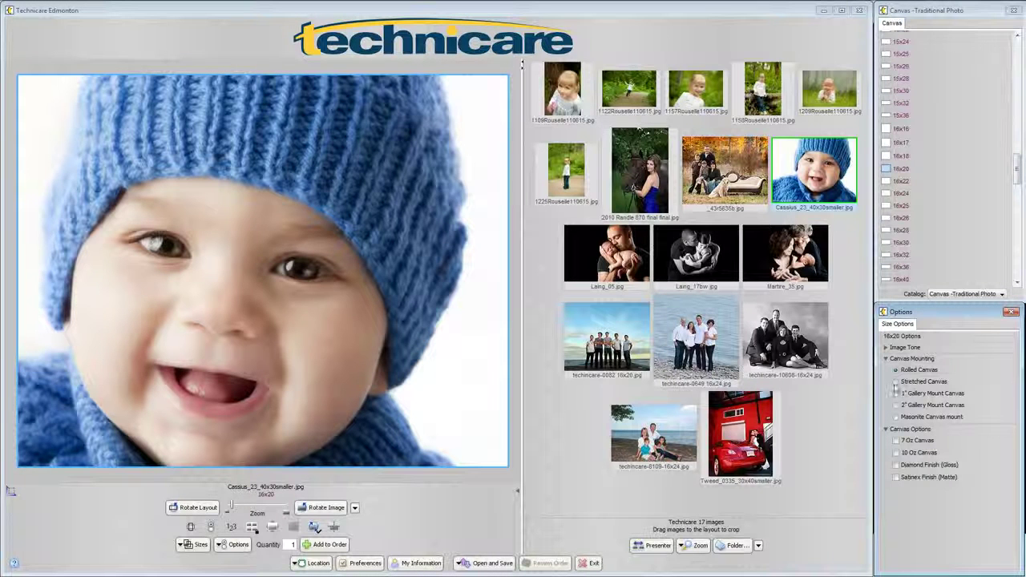
pyautogui.click(911, 384)
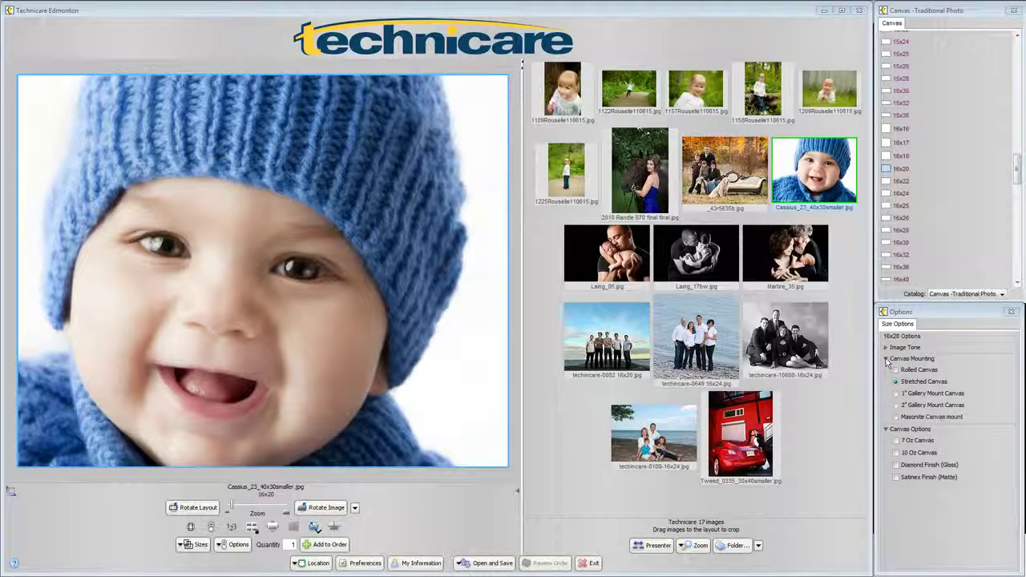
# - Choose 10 Oz Canvas with Satinex Finish (Matte) and add the 16x20 print to the order
pyautogui.click(886, 358)
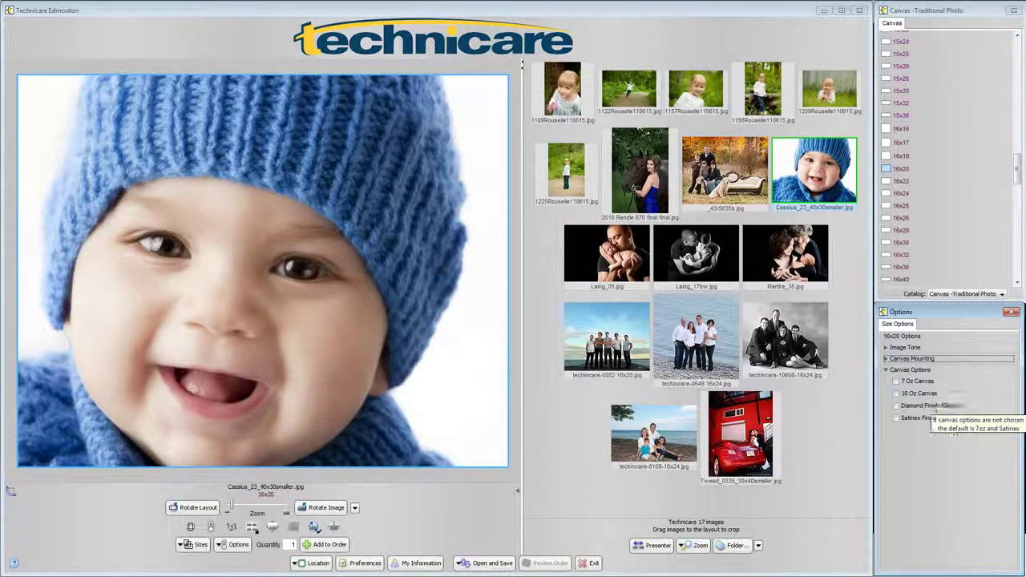
pyautogui.click(923, 388)
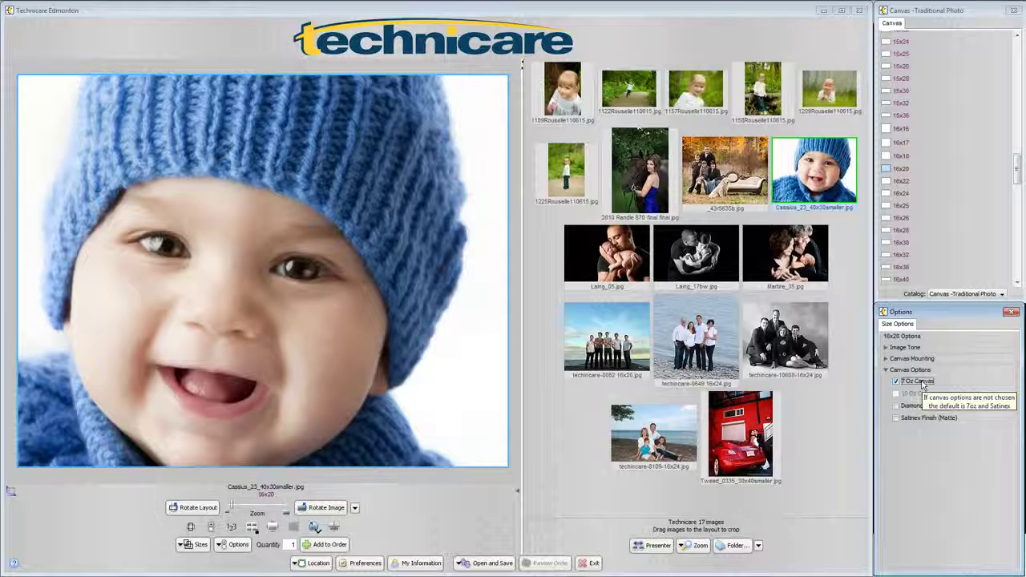
pyautogui.click(917, 394)
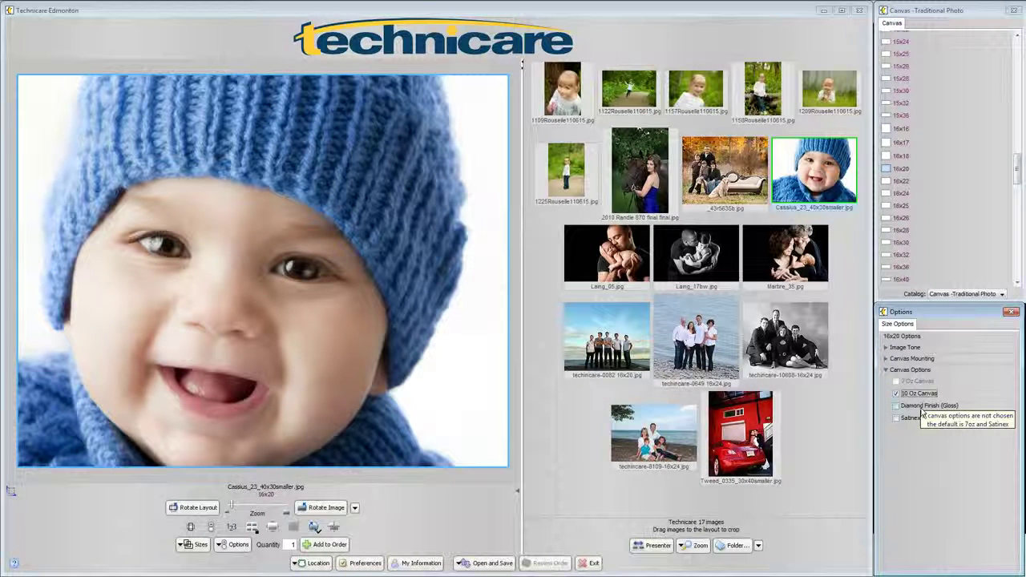
pyautogui.click(922, 408)
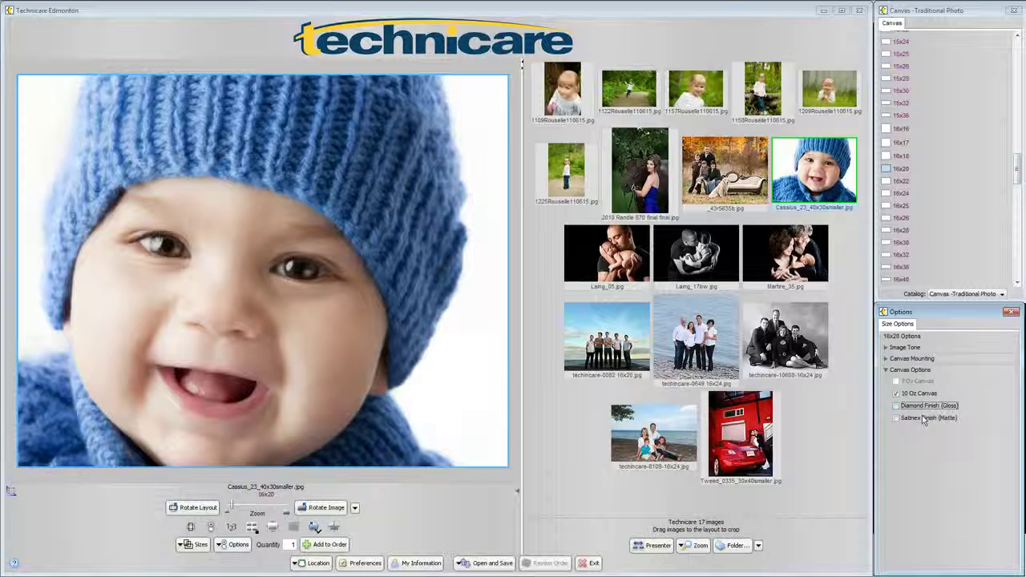
pyautogui.click(923, 417)
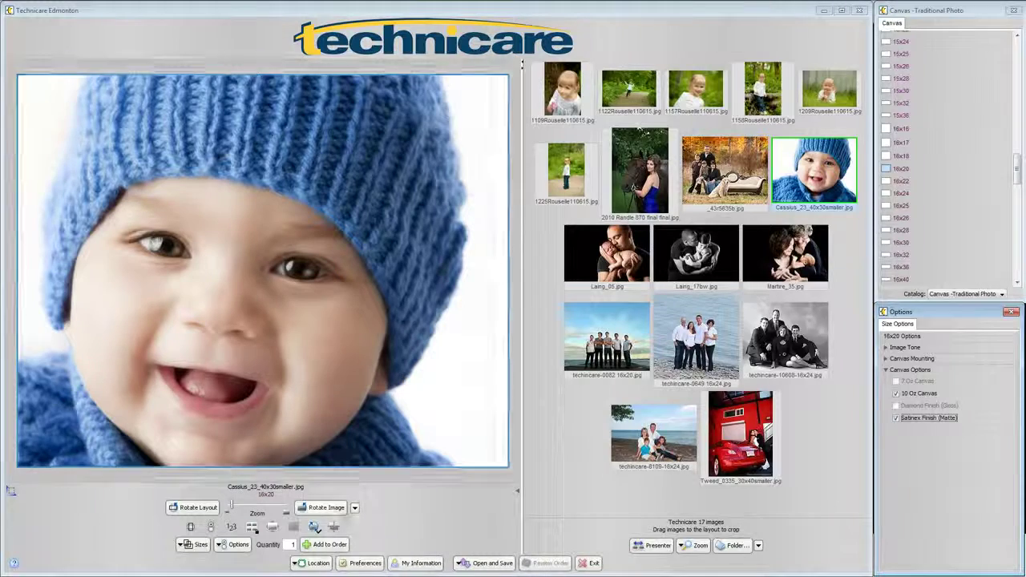
pyautogui.click(325, 544)
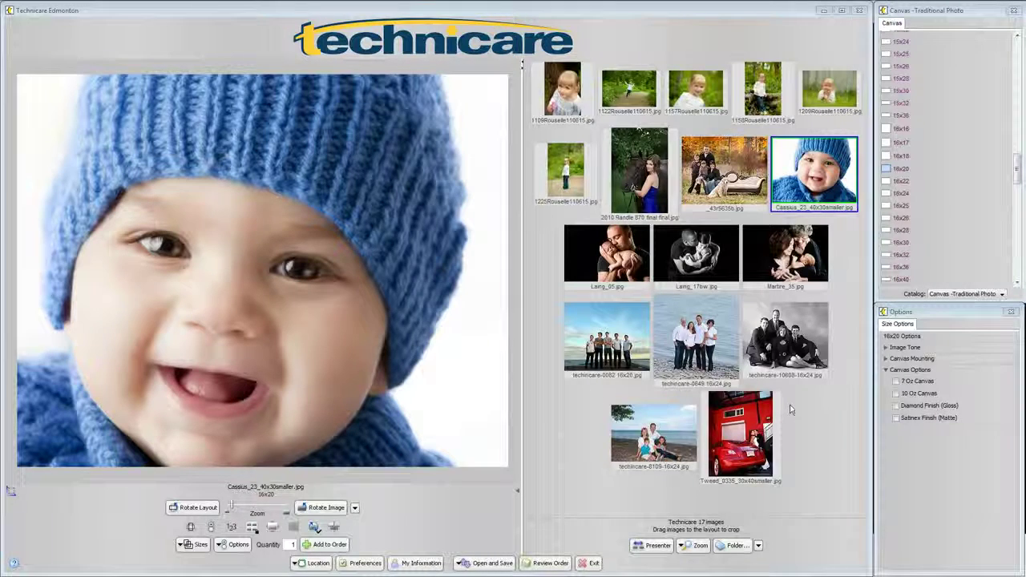
# - Switch the catalog to Canvas -Fine Art, accepting the loss of the current order, and show the Laminate Finish sizes
pyautogui.click(966, 293)
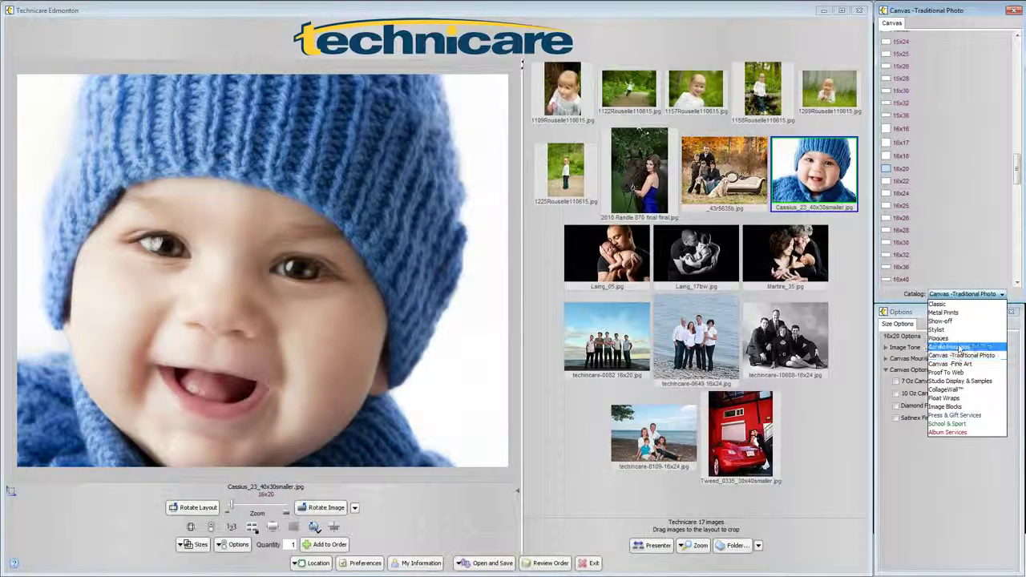
pyautogui.click(954, 364)
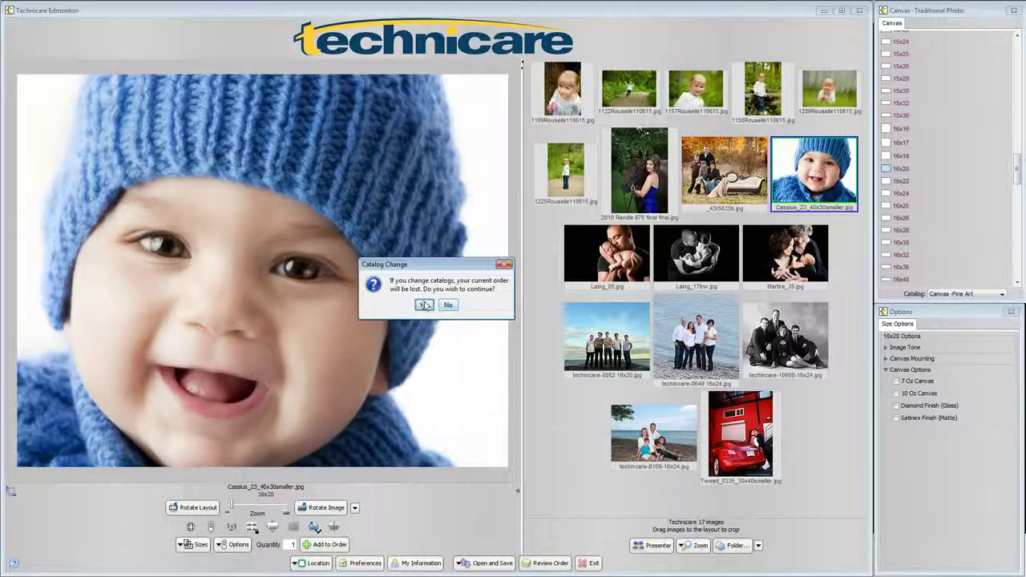
pyautogui.click(424, 304)
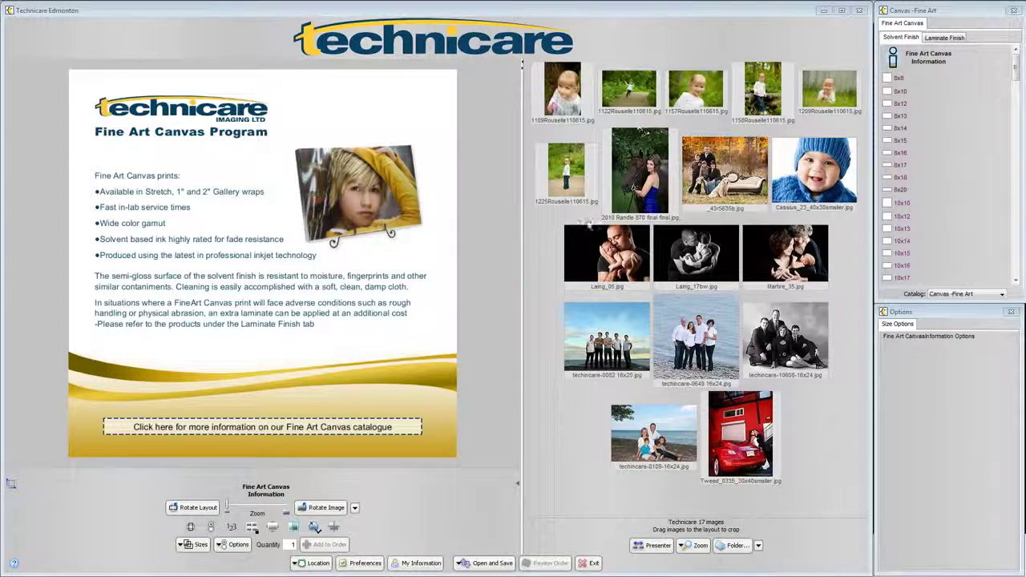
pyautogui.click(935, 38)
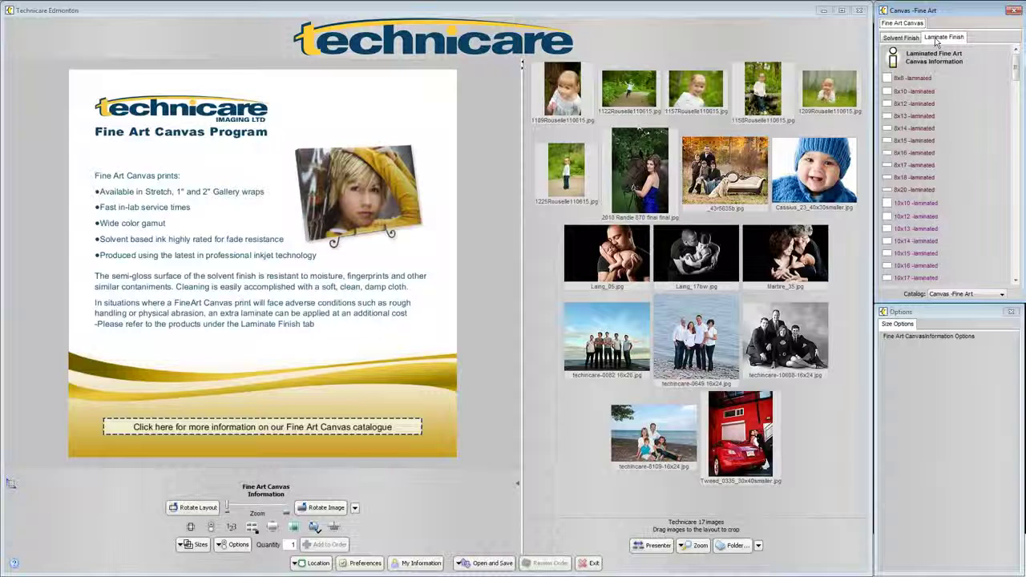
# - Choose the 16x20 -laminated size under Laminate Finish and place the photo of the baby in the blue hat in its layout
pyautogui.click(912, 40)
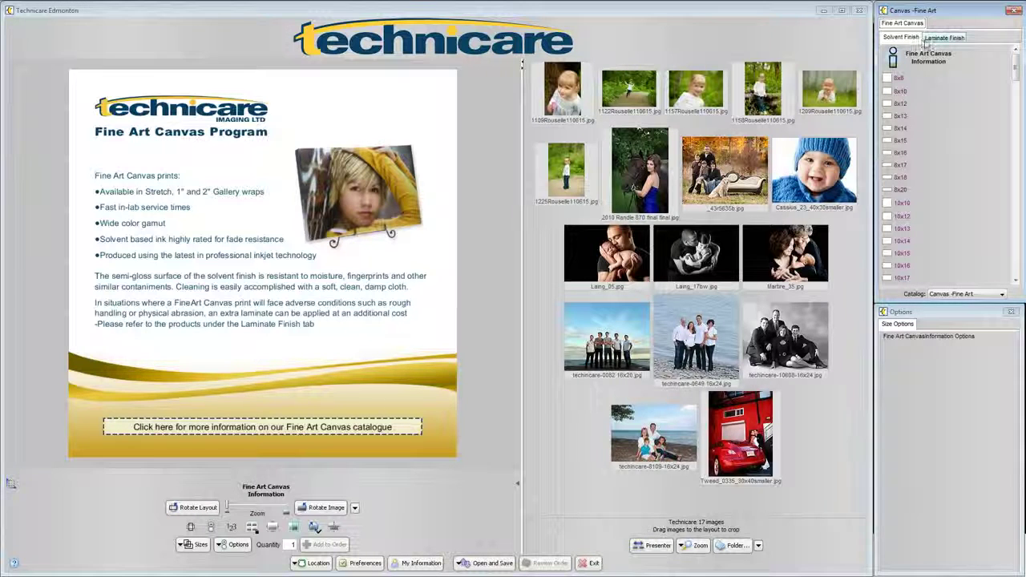
pyautogui.click(943, 37)
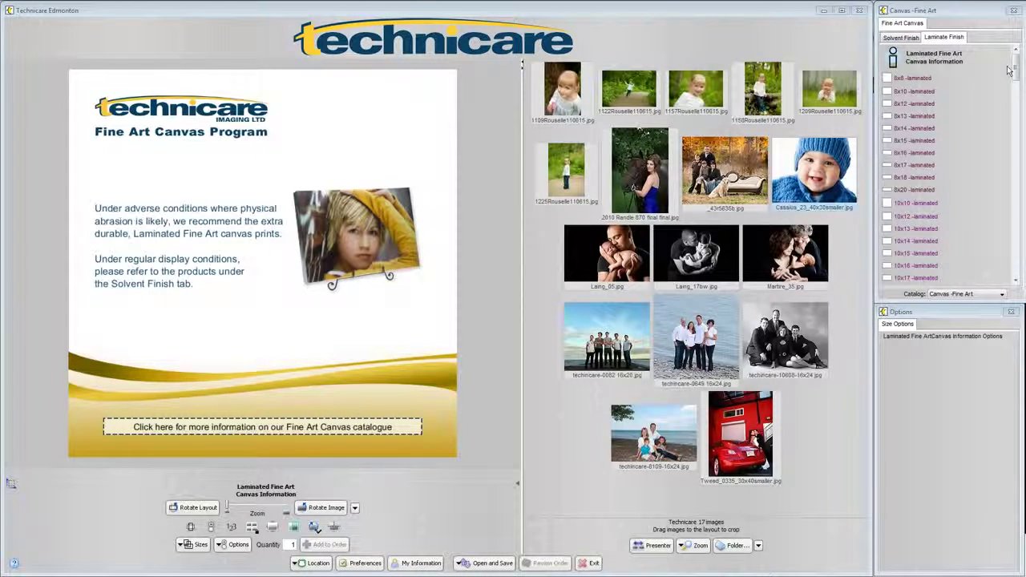
pyautogui.moveTo(1016, 70); pyautogui.dragTo(1018, 165)
pyautogui.scroll(-5, 989, 167)
pyautogui.click(922, 251)
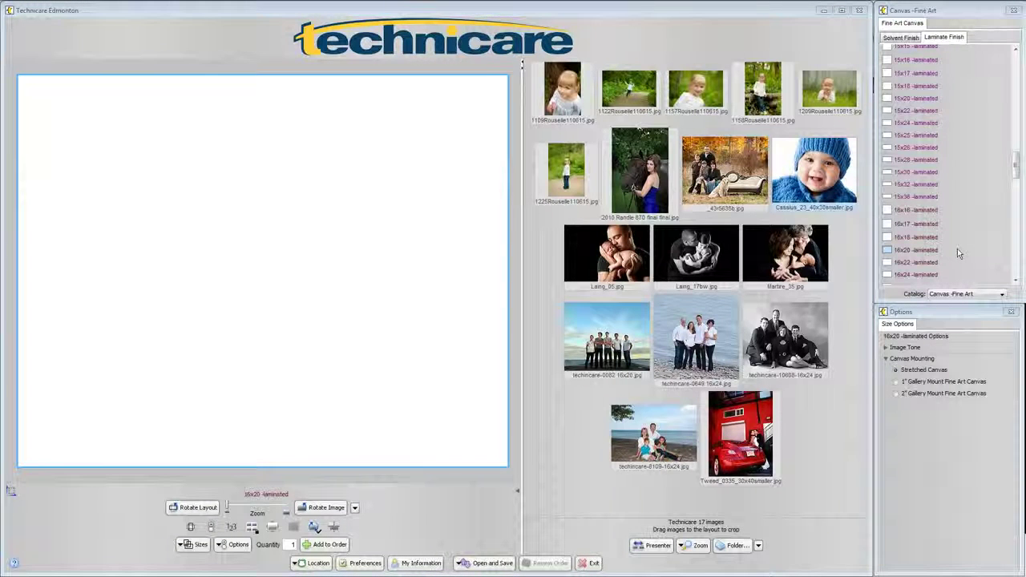
pyautogui.moveTo(813, 164); pyautogui.dragTo(320, 206)
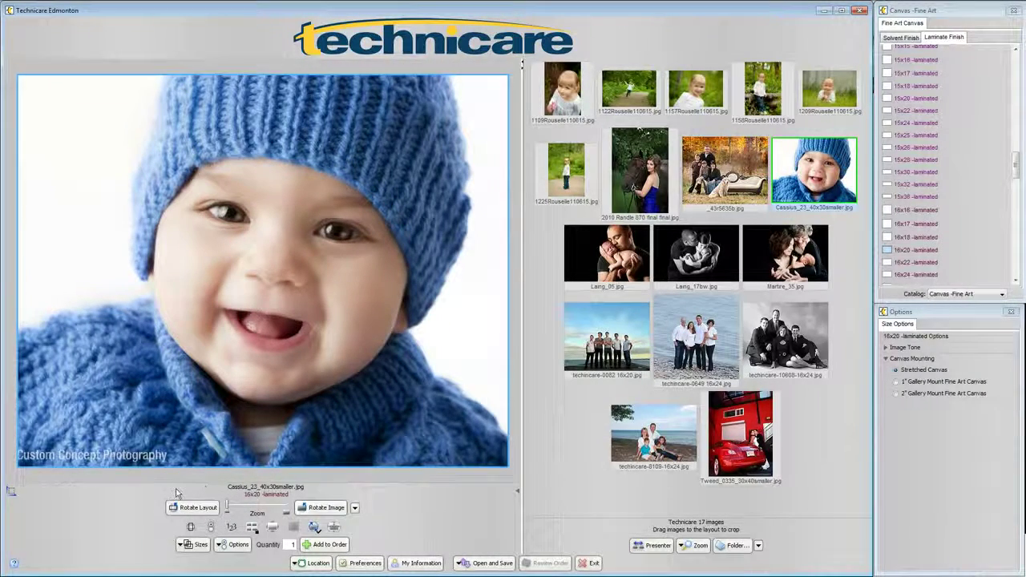
# - Try the Black and White, Sepia and Sepia light image tones on the laminated print, and restore Color
pyautogui.click(905, 350)
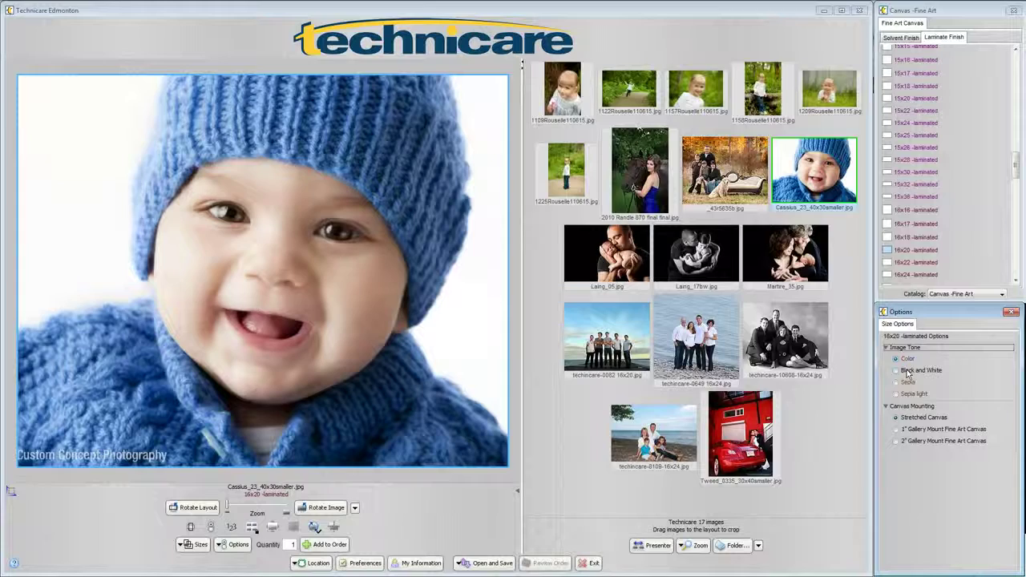
pyautogui.click(906, 370)
pyautogui.click(907, 382)
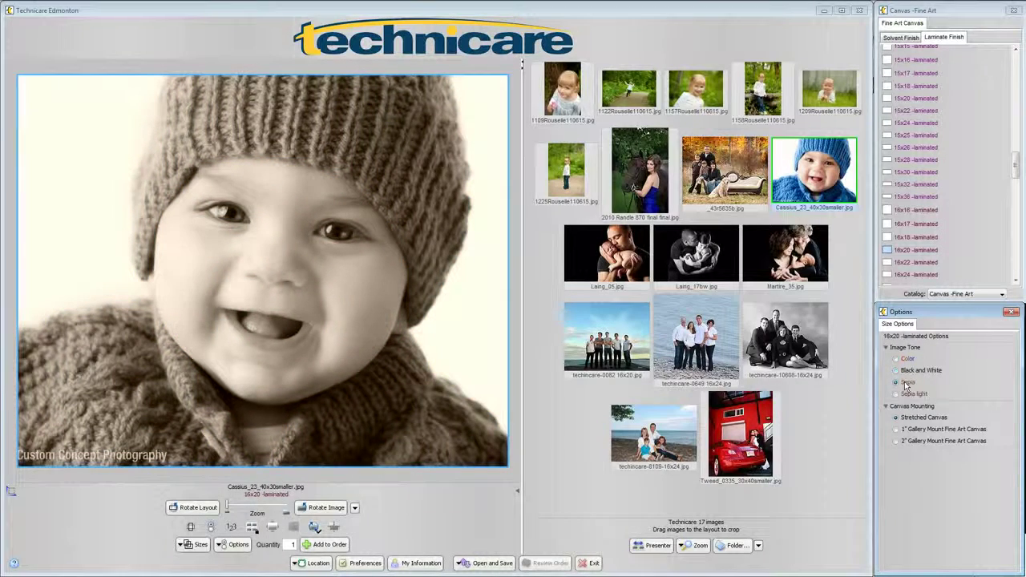
pyautogui.click(906, 395)
pyautogui.click(898, 370)
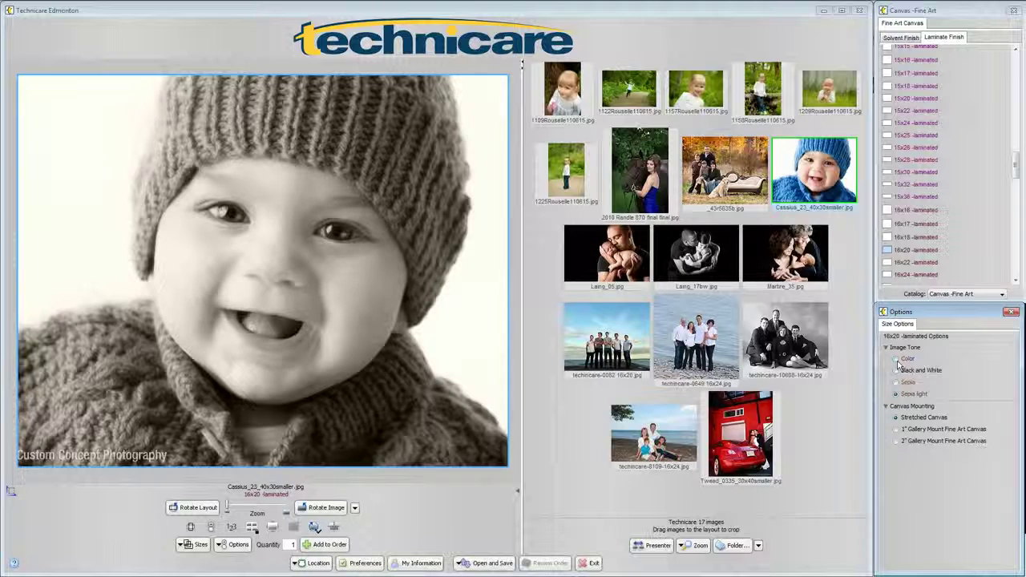
pyautogui.click(896, 359)
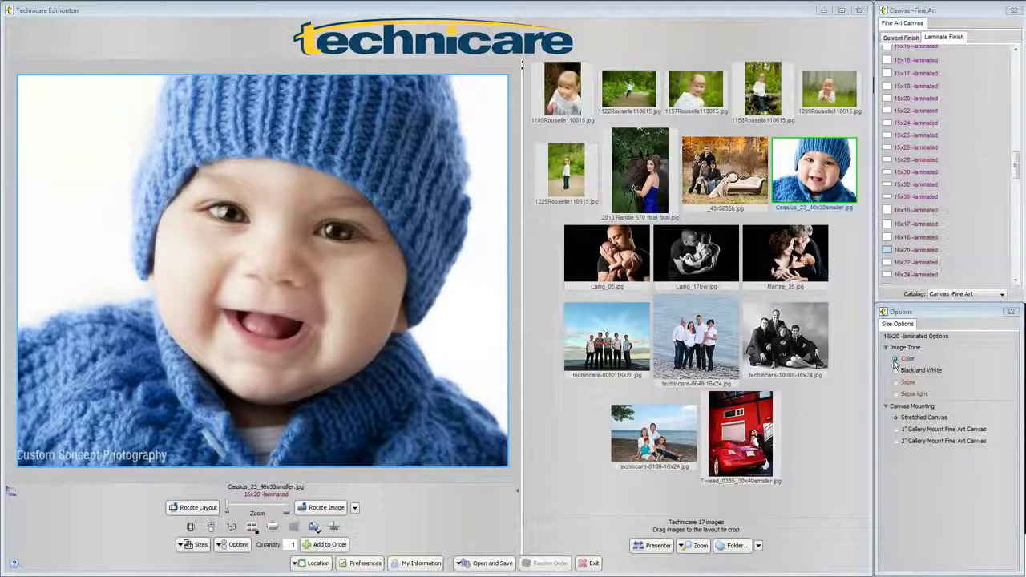
pyautogui.click(886, 347)
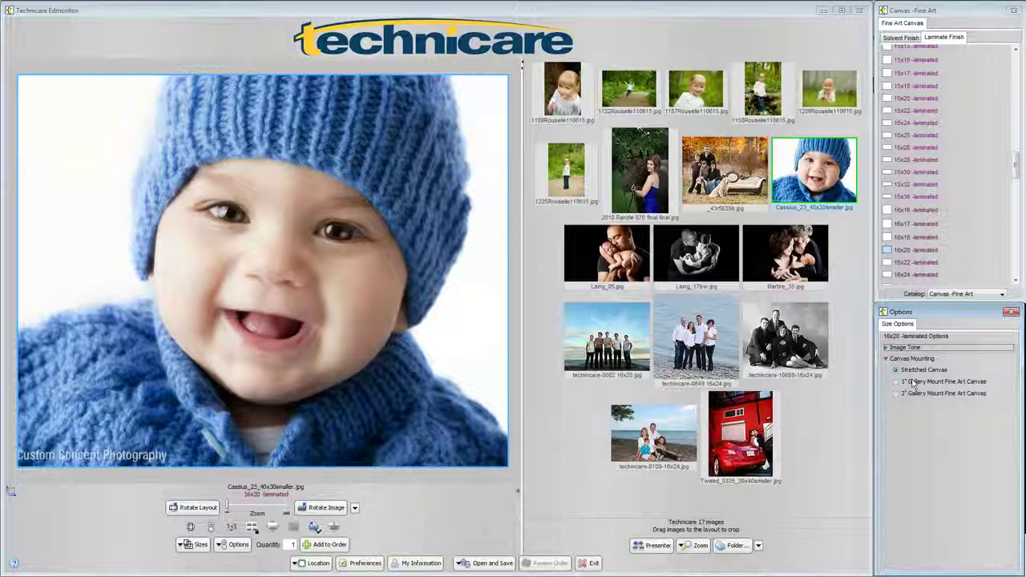
# - Try the 1" and 2" Gallery Mount Fine Art Canvas mountings on the 16x20 laminated print
pyautogui.click(912, 382)
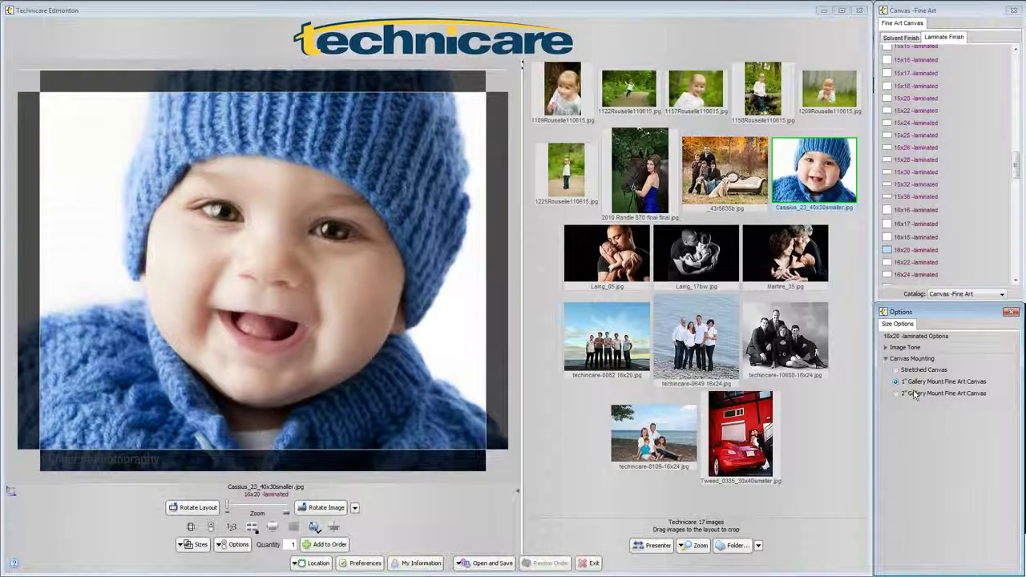
pyautogui.click(915, 393)
pyautogui.click(918, 382)
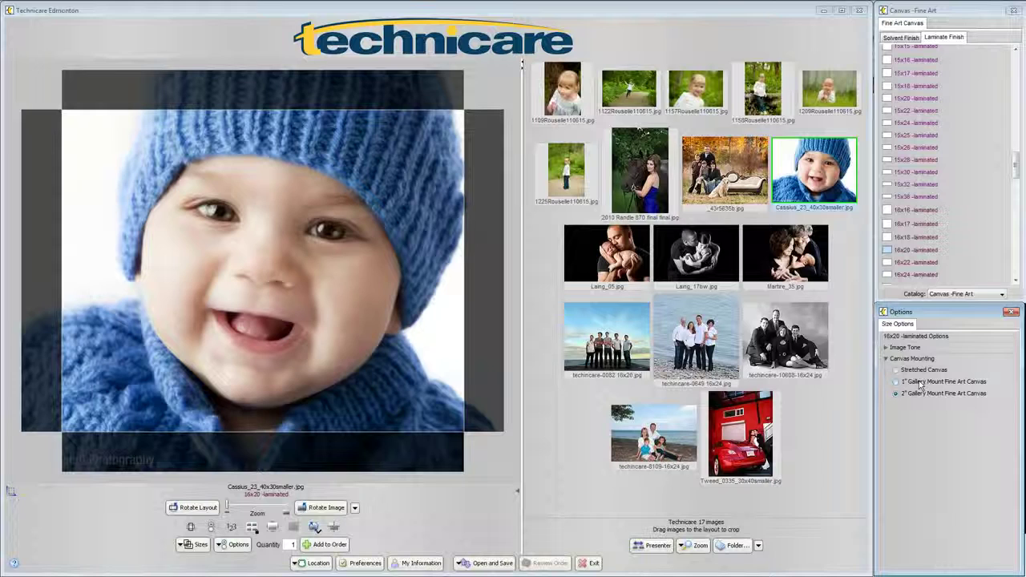